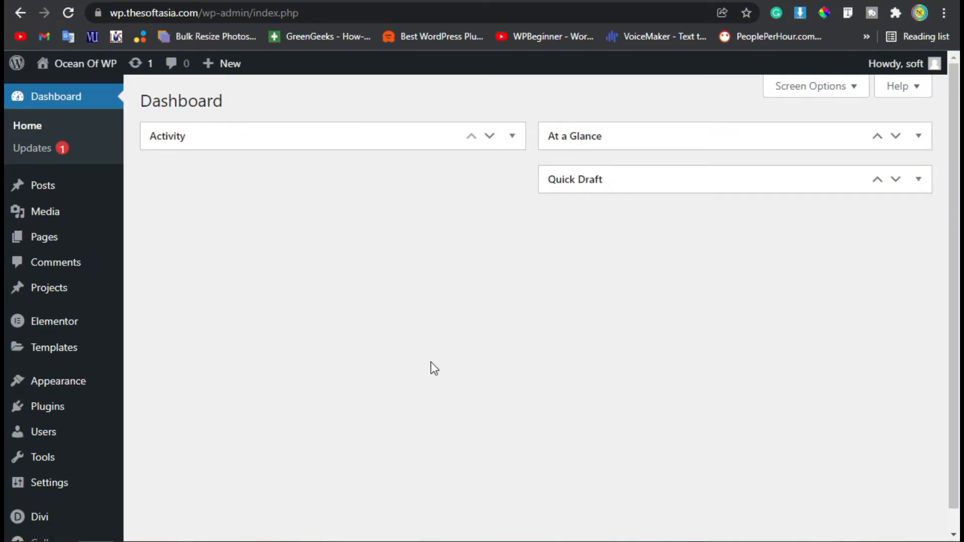
Find the DiviTorque plugin in the plugin directory, install it and activate it.
{"action": "mouse_move", "coordinate": [50, 412]}
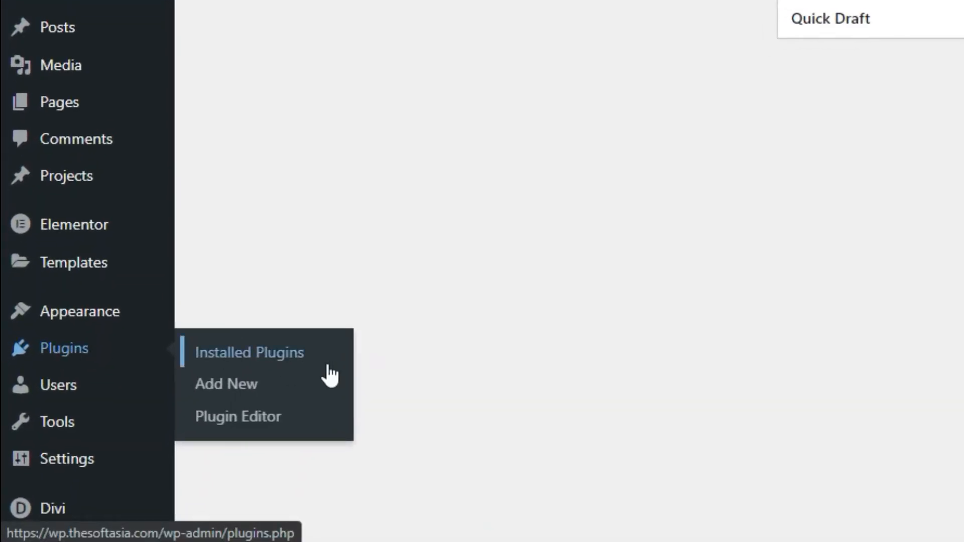
{"action": "left_click", "coordinate": [321, 386]}
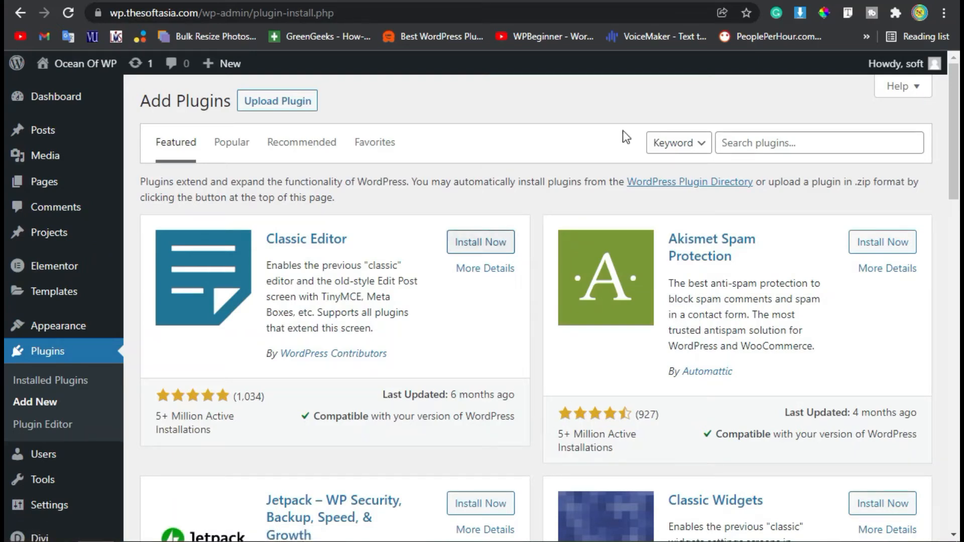
{"action": "left_click", "coordinate": [829, 144]}
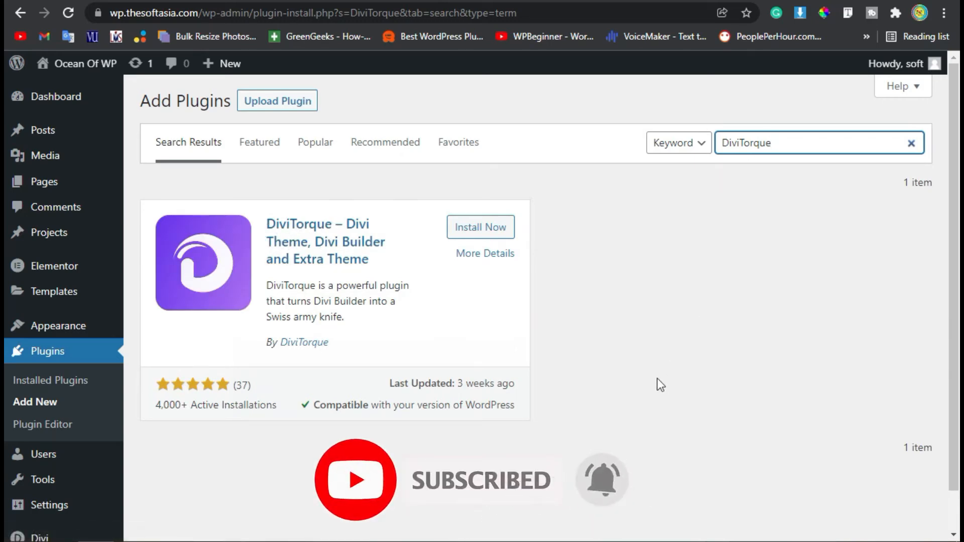
{"action": "left_click", "coordinate": [478, 229]}
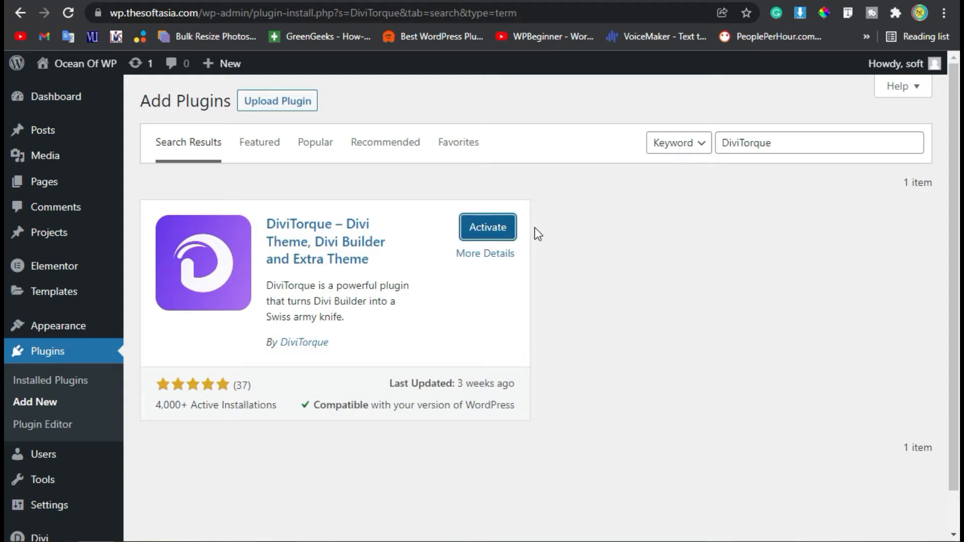
{"action": "left_click", "coordinate": [497, 233]}
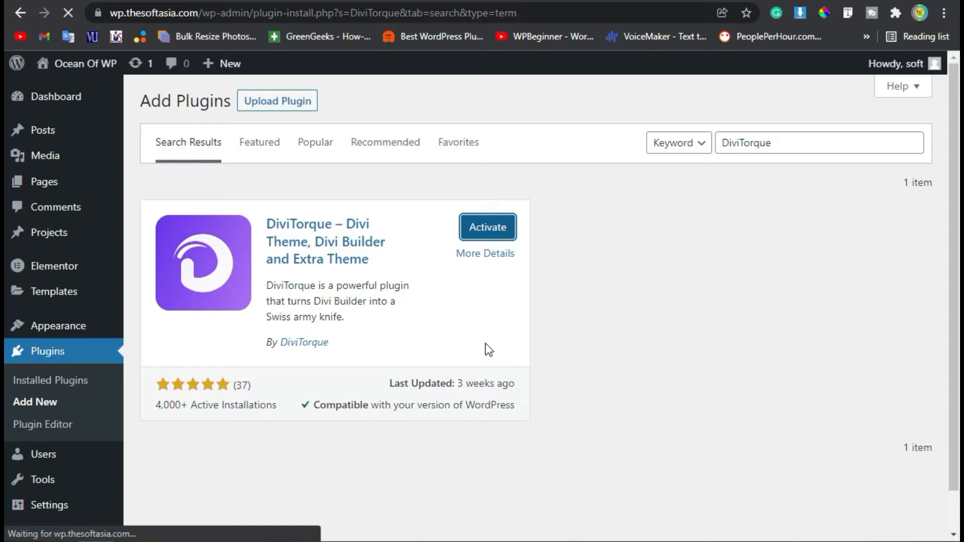
{"action": "scroll", "coordinate": [480, 339], "scroll_direction": "down", "scroll_amount": 4}
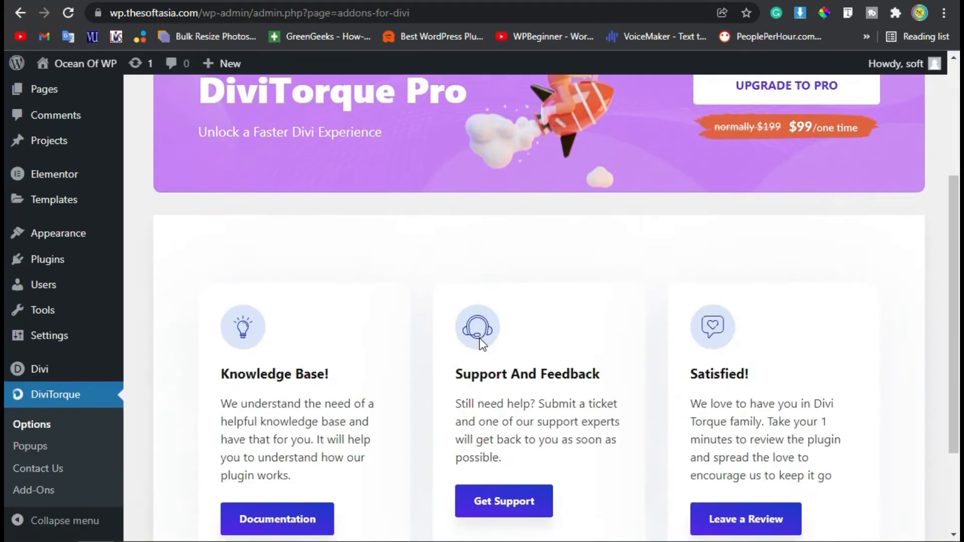
{"action": "scroll", "coordinate": [442, 384], "scroll_direction": "down", "scroll_amount": 2}
{"action": "scroll", "coordinate": [427, 387], "scroll_direction": "up", "scroll_amount": 6}
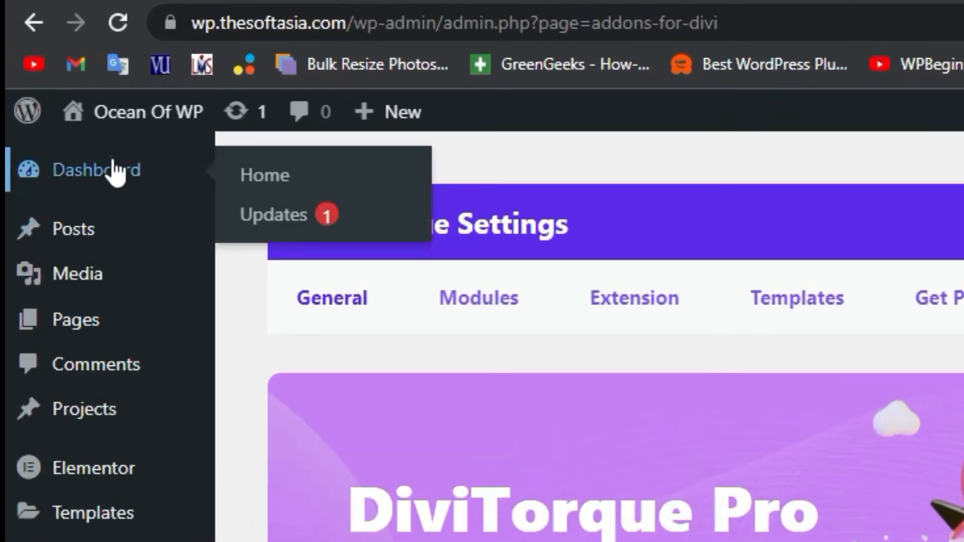
Create a new post titled "Dual Button".
{"action": "left_click", "coordinate": [66, 96]}
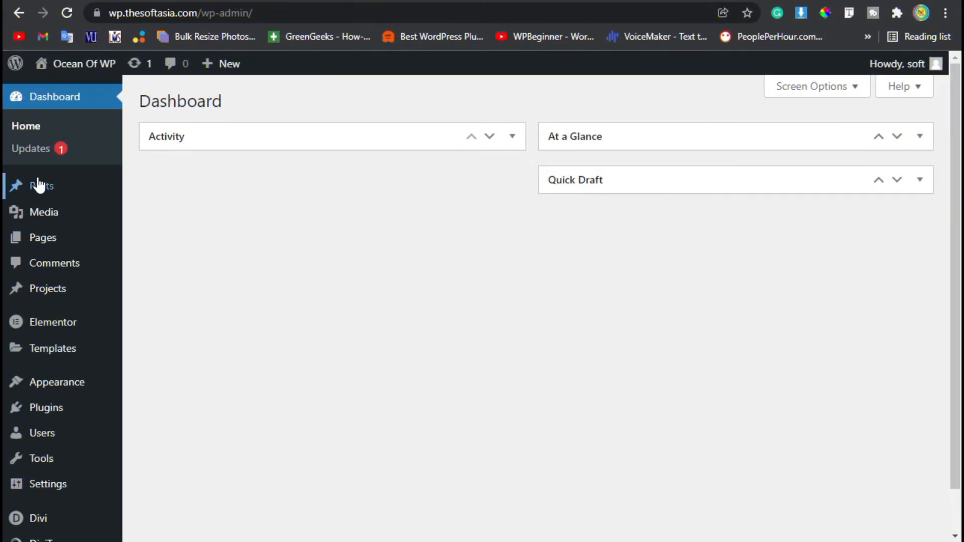
{"action": "mouse_move", "coordinate": [36, 186]}
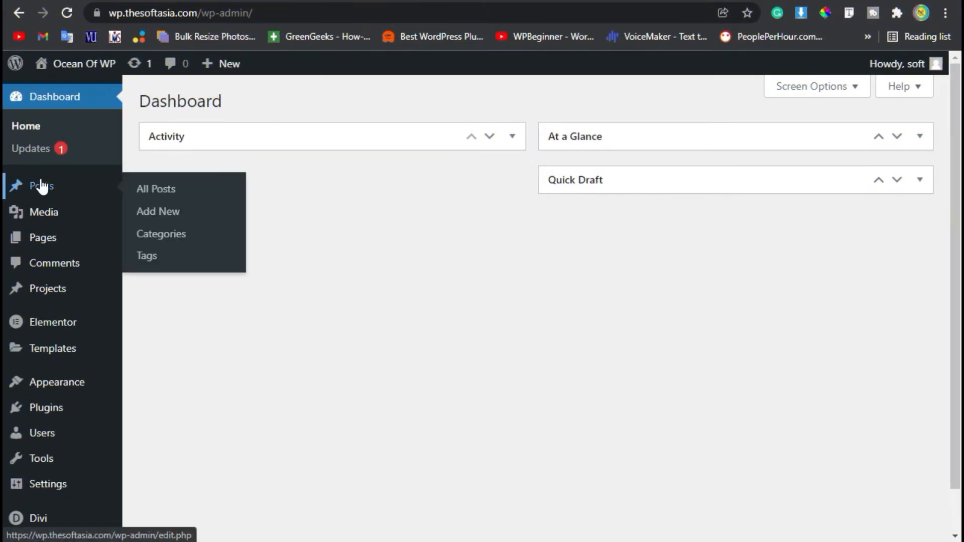
{"action": "left_click", "coordinate": [170, 210]}
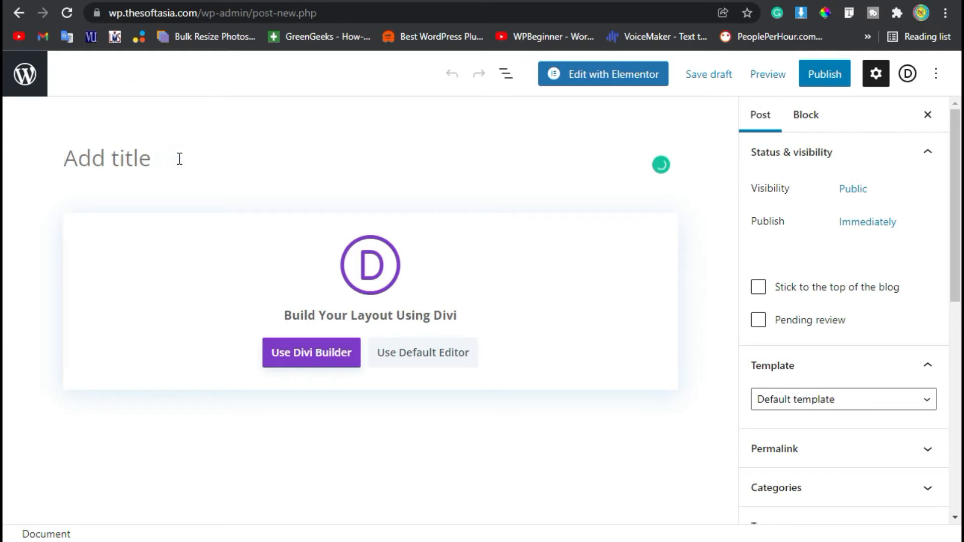
{"action": "type", "text": "Dual But"}
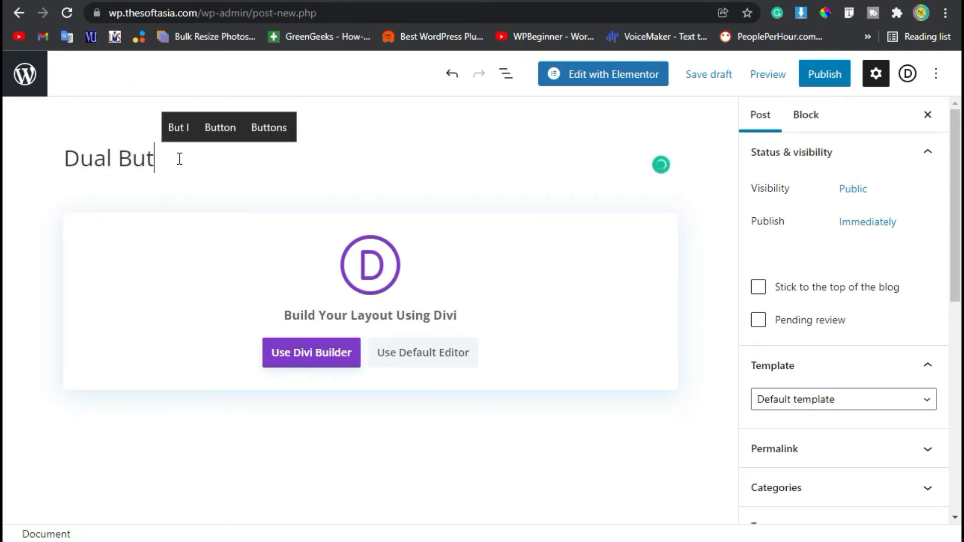
{"action": "type", "text": "ton"}
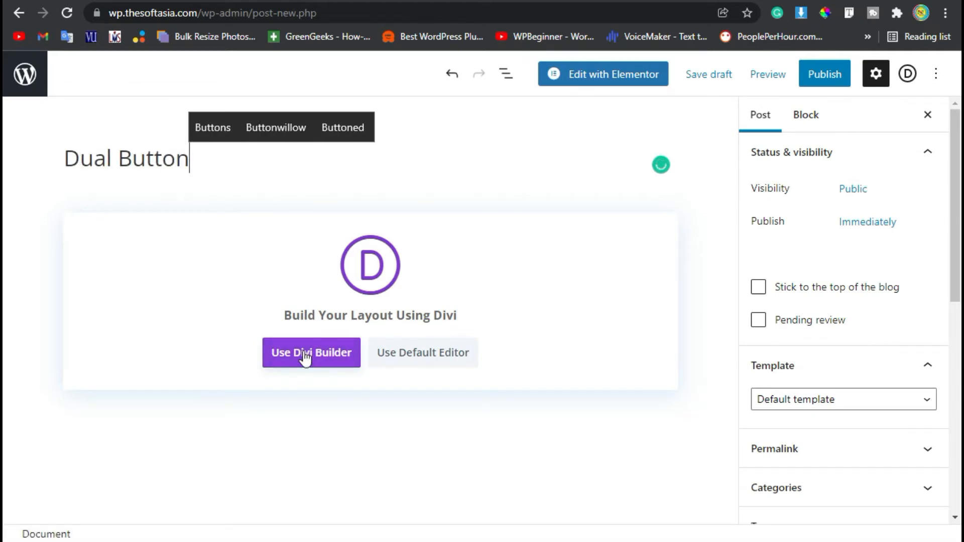
Start building the post from scratch with Divi Builder and insert a single-column row.
{"action": "left_click", "coordinate": [304, 352]}
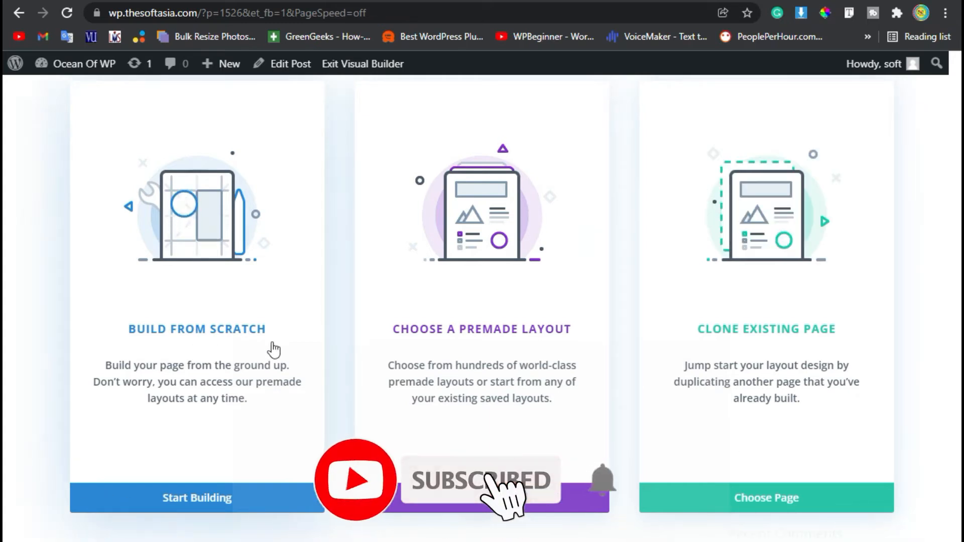
{"action": "left_click", "coordinate": [219, 503]}
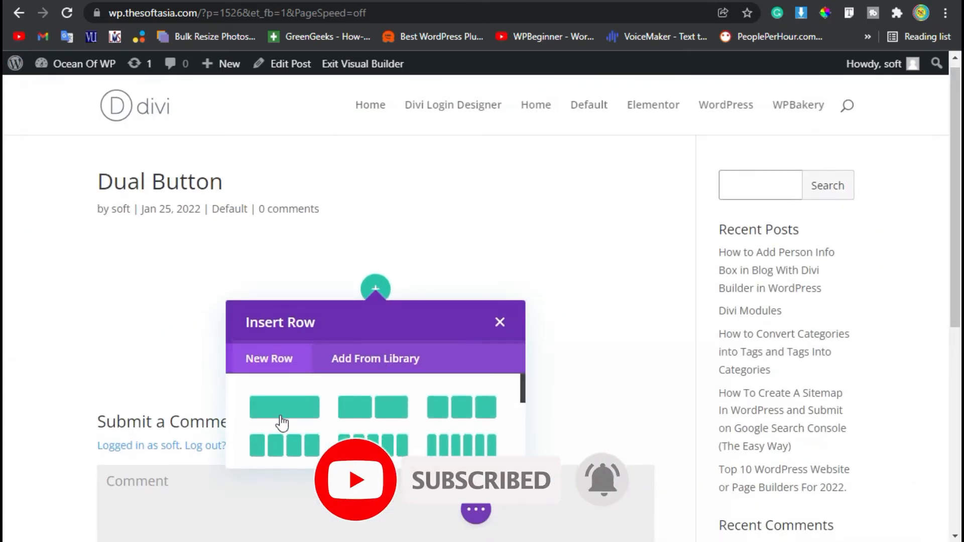
{"action": "left_click", "coordinate": [283, 420]}
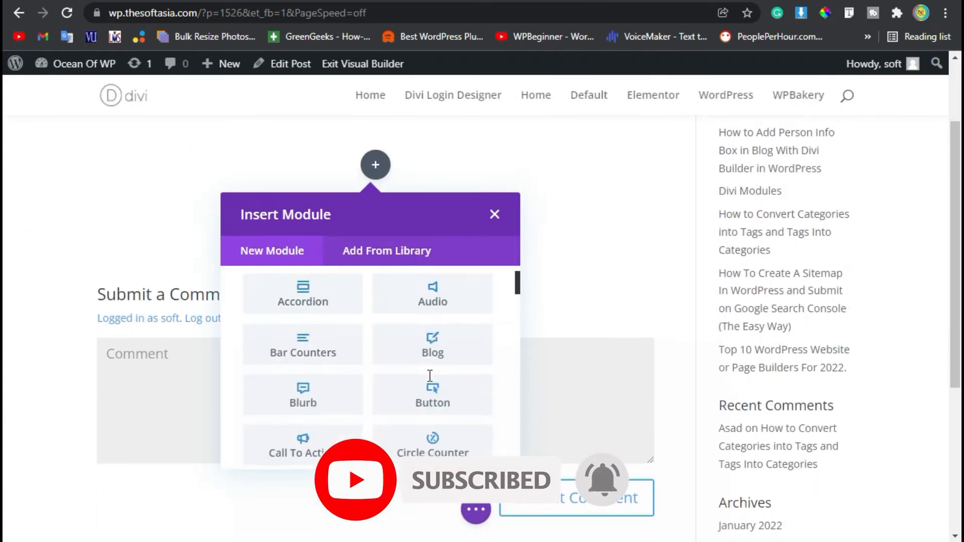
Insert a Torque Dual Button module into the new row.
{"action": "scroll", "coordinate": [385, 382], "scroll_direction": "down", "scroll_amount": 15}
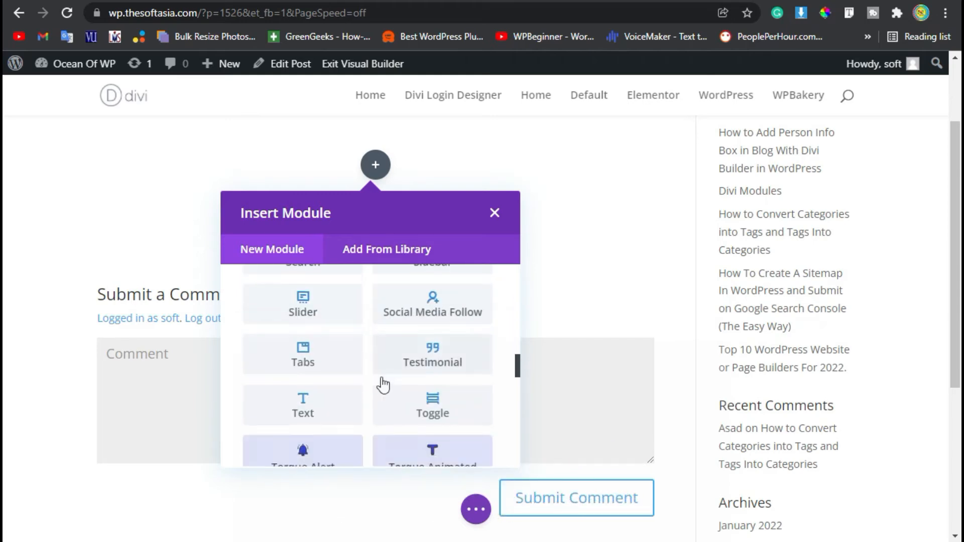
{"action": "scroll", "coordinate": [384, 385], "scroll_direction": "down", "scroll_amount": 4}
{"action": "scroll", "coordinate": [321, 383], "scroll_direction": "up", "scroll_amount": 2}
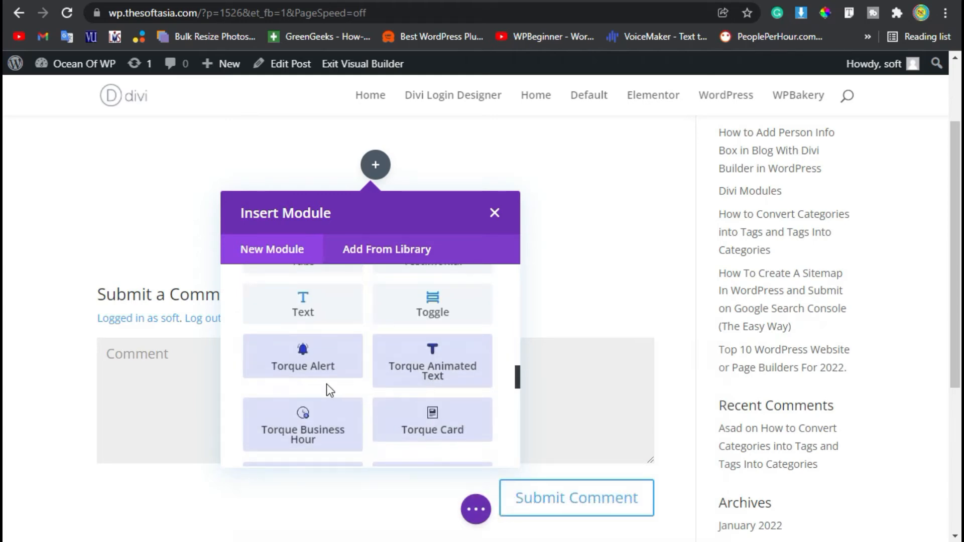
{"action": "scroll", "coordinate": [401, 389], "scroll_direction": "down", "scroll_amount": 2}
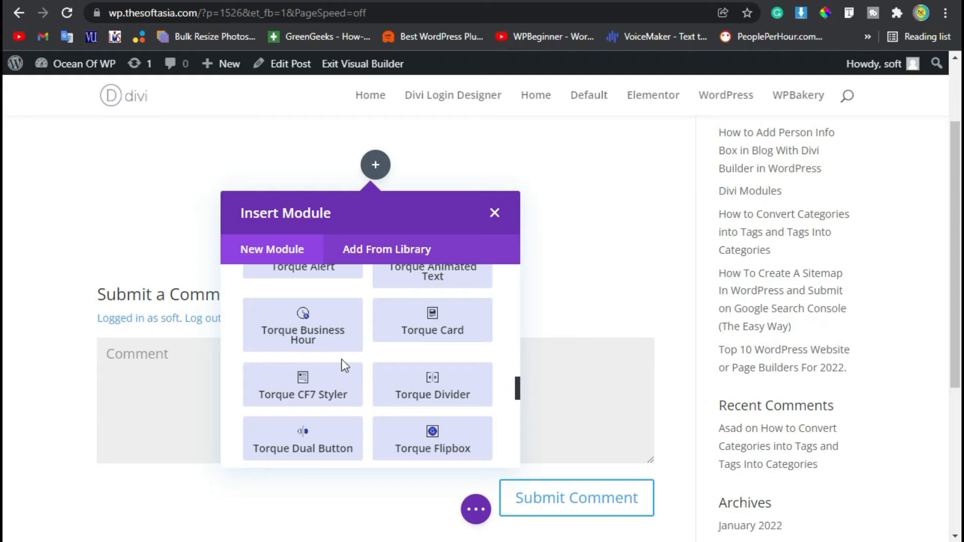
{"action": "scroll", "coordinate": [350, 371], "scroll_direction": "down", "scroll_amount": 2}
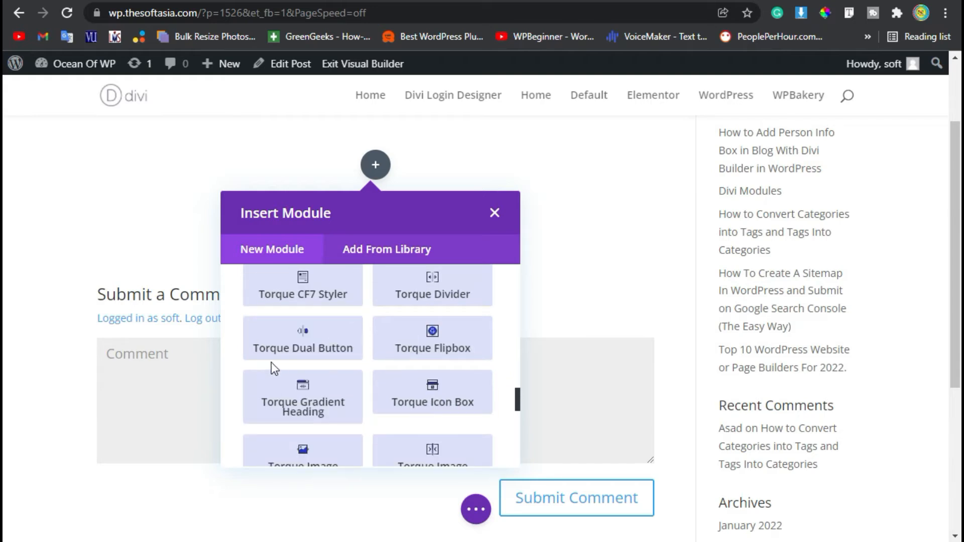
{"action": "left_click", "coordinate": [314, 355]}
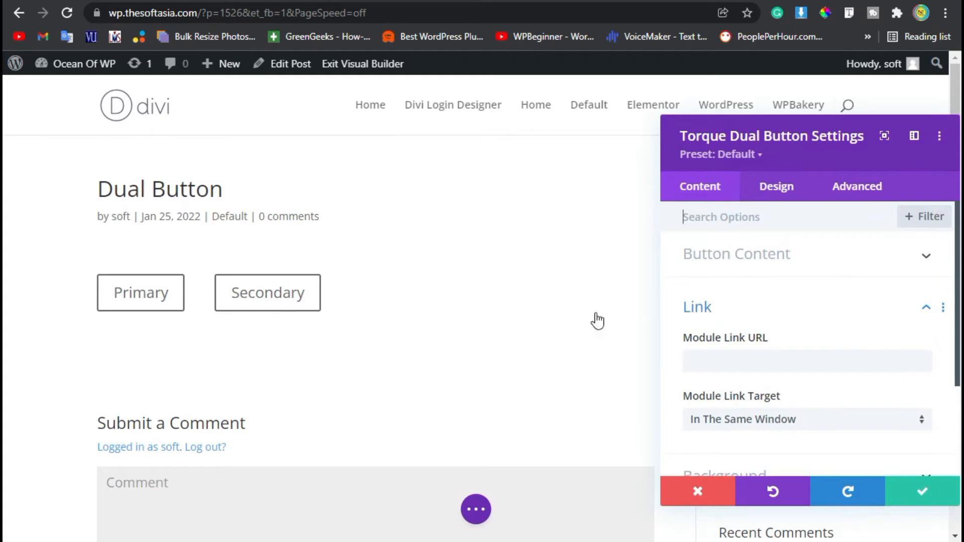
Set the primary button's text to "Button One".
{"action": "scroll", "coordinate": [740, 333], "scroll_direction": "down", "scroll_amount": 3}
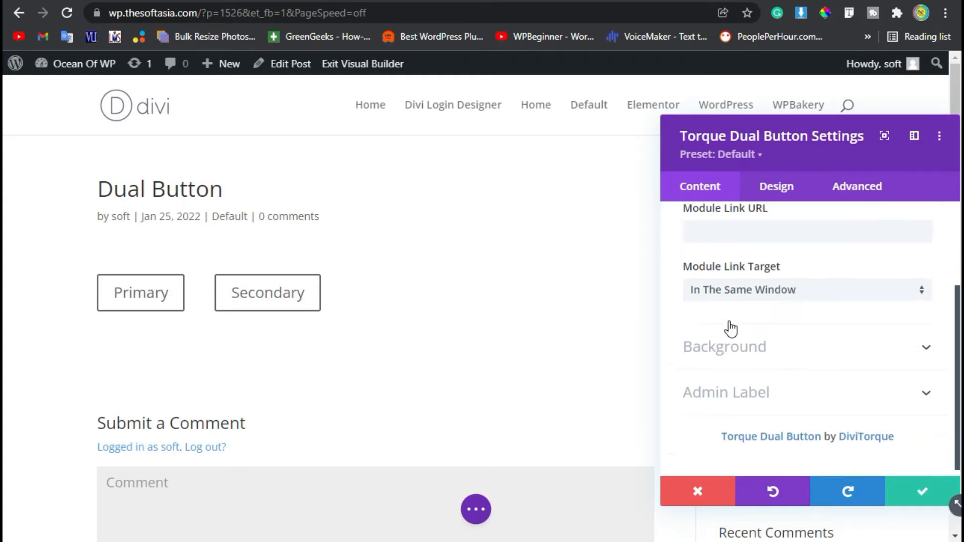
{"action": "scroll", "coordinate": [745, 361], "scroll_direction": "up", "scroll_amount": 3}
{"action": "scroll", "coordinate": [829, 372], "scroll_direction": "down", "scroll_amount": 1}
{"action": "scroll", "coordinate": [822, 390], "scroll_direction": "up", "scroll_amount": 1}
{"action": "left_click", "coordinate": [752, 260]}
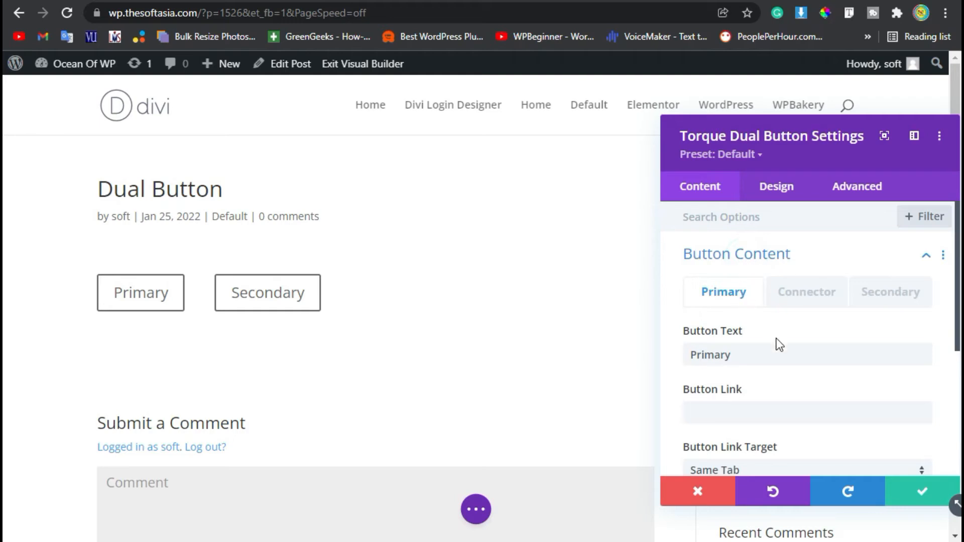
{"action": "left_click_drag", "start_coordinate": [769, 355], "coordinate": [683, 361]}
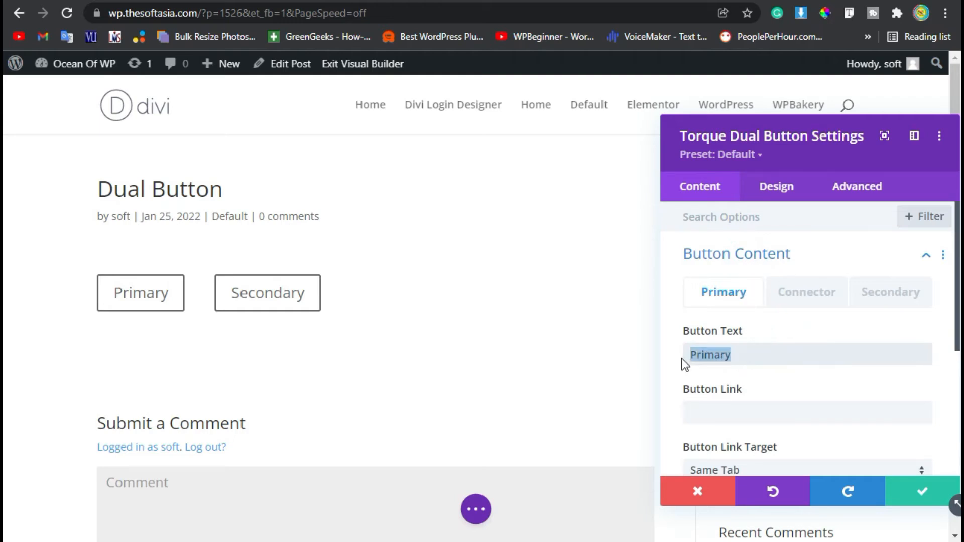
{"action": "type", "text": "Butt"}
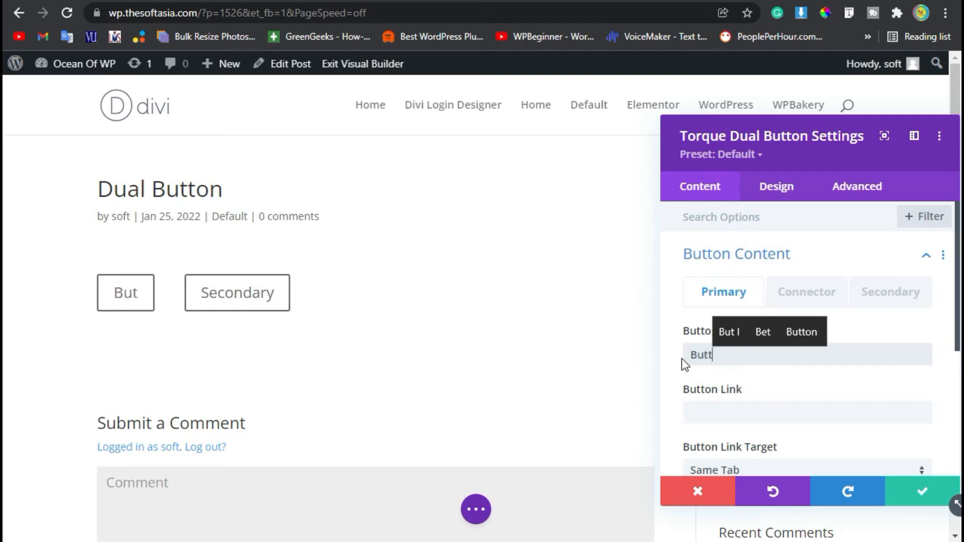
{"action": "type", "text": "on One"}
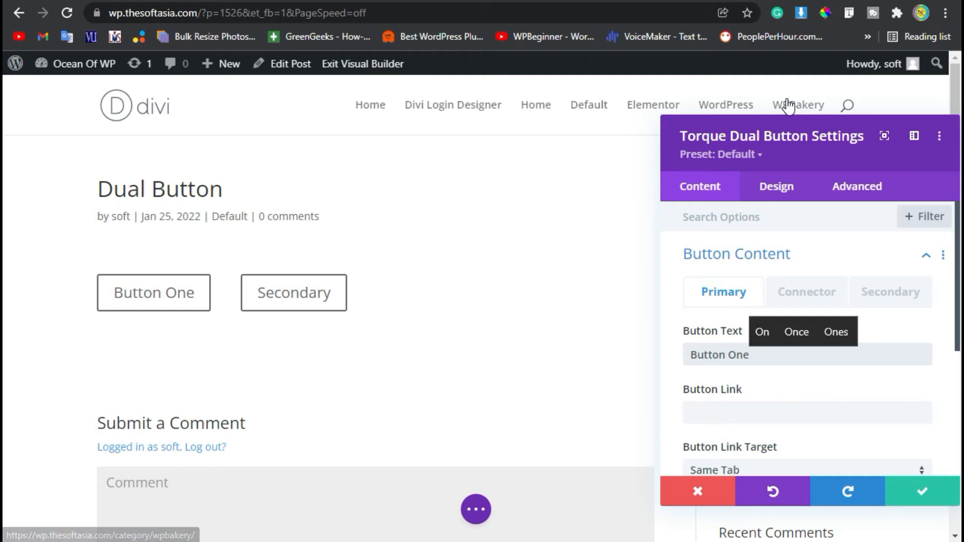
{"action": "scroll", "coordinate": [793, 404], "scroll_direction": "down", "scroll_amount": 1}
{"action": "scroll", "coordinate": [794, 405], "scroll_direction": "up", "scroll_amount": 1}
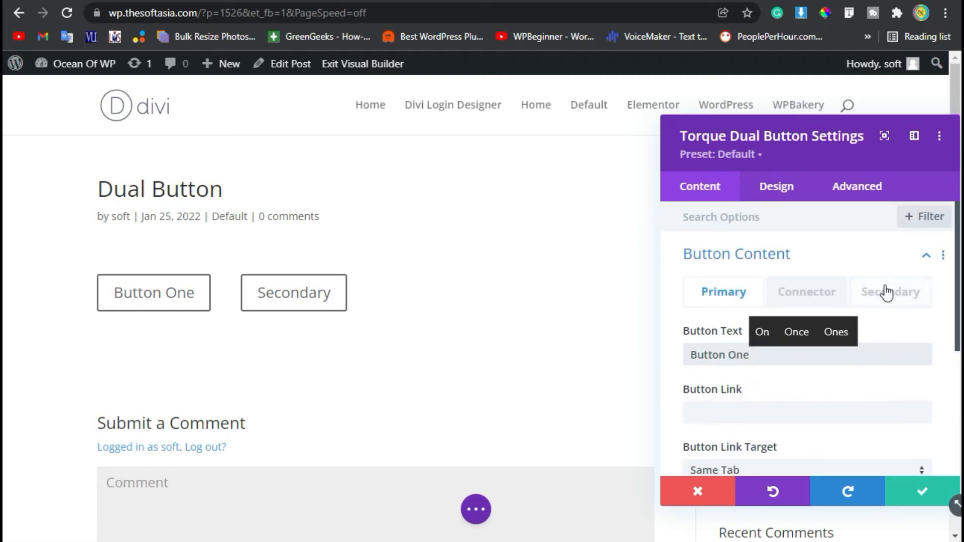
Set the secondary button's text to "Button Two".
{"action": "left_click", "coordinate": [887, 293]}
{"action": "left_click_drag", "start_coordinate": [755, 351], "coordinate": [664, 354]}
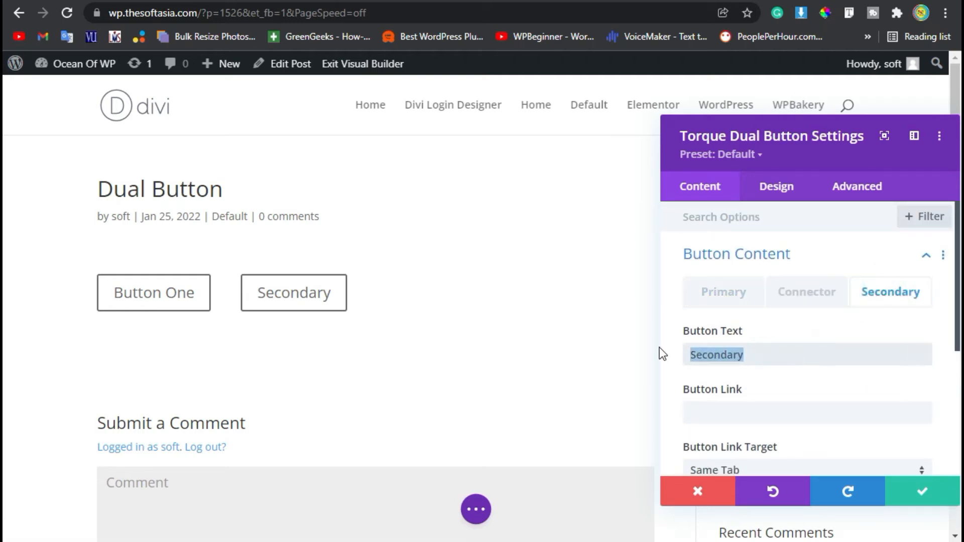
{"action": "type", "text": "Butt"}
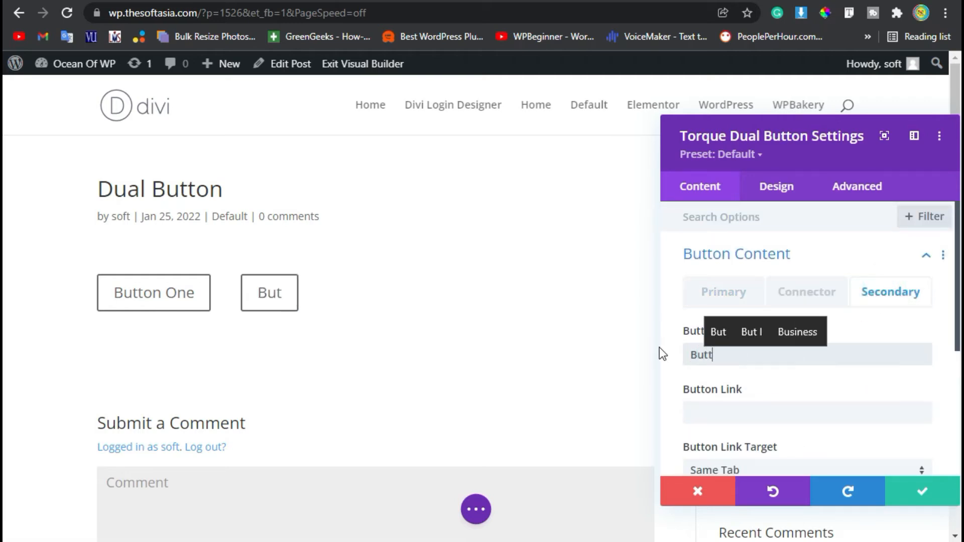
{"action": "type", "text": "on Twi"}
{"action": "key", "text": "BackSpace"}
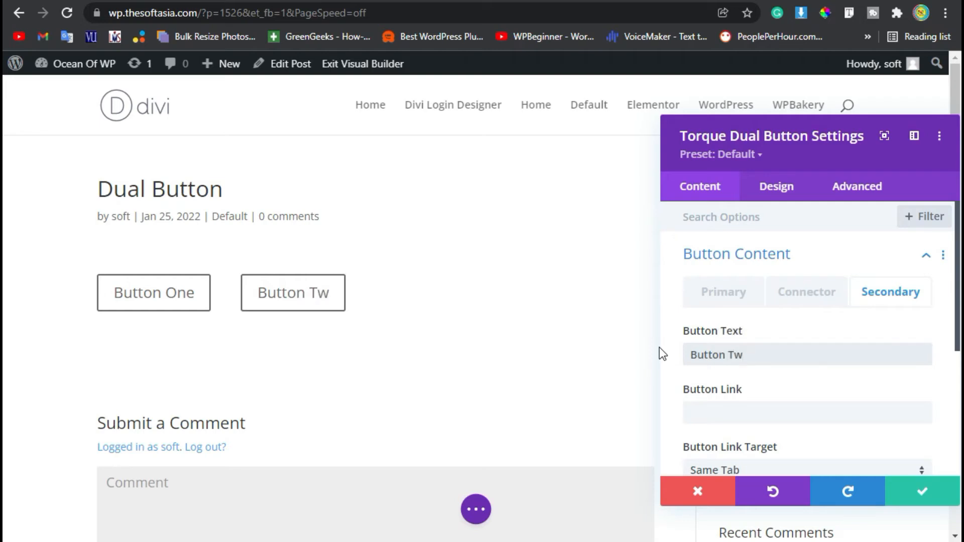
Set the connector type between the buttons to Icon and choose the icon with two opposing horizontal arrows.
{"action": "left_click", "coordinate": [817, 298]}
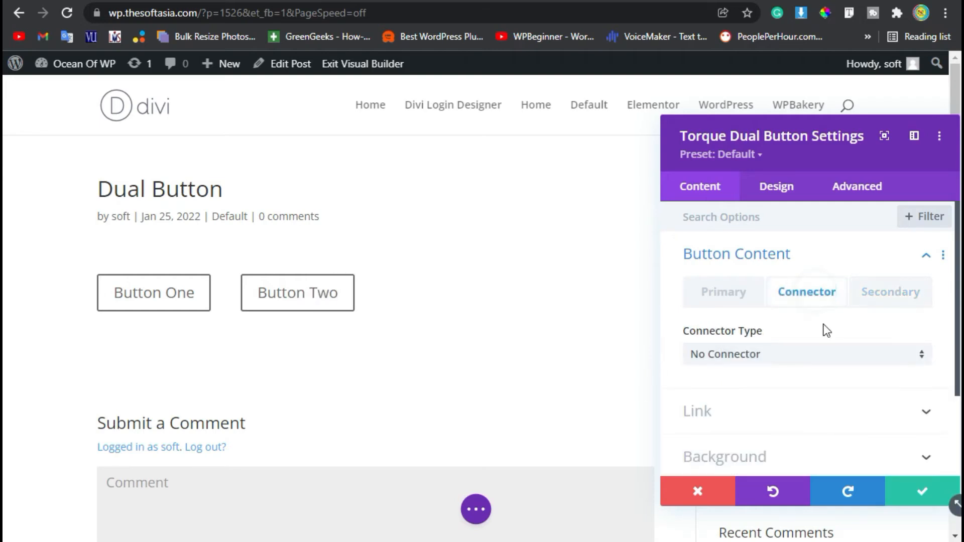
{"action": "left_click", "coordinate": [776, 358]}
{"action": "left_click", "coordinate": [723, 393]}
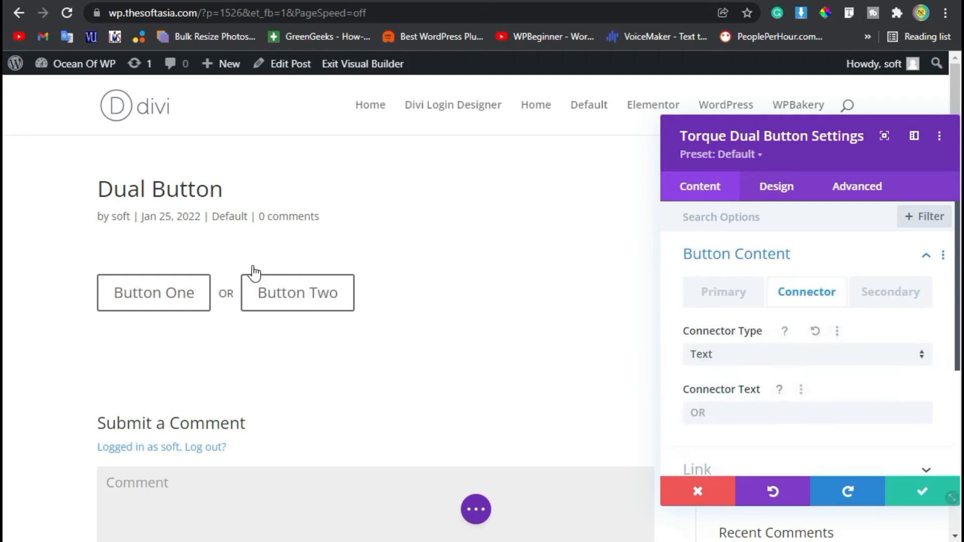
{"action": "left_click", "coordinate": [747, 370]}
{"action": "left_click", "coordinate": [752, 415]}
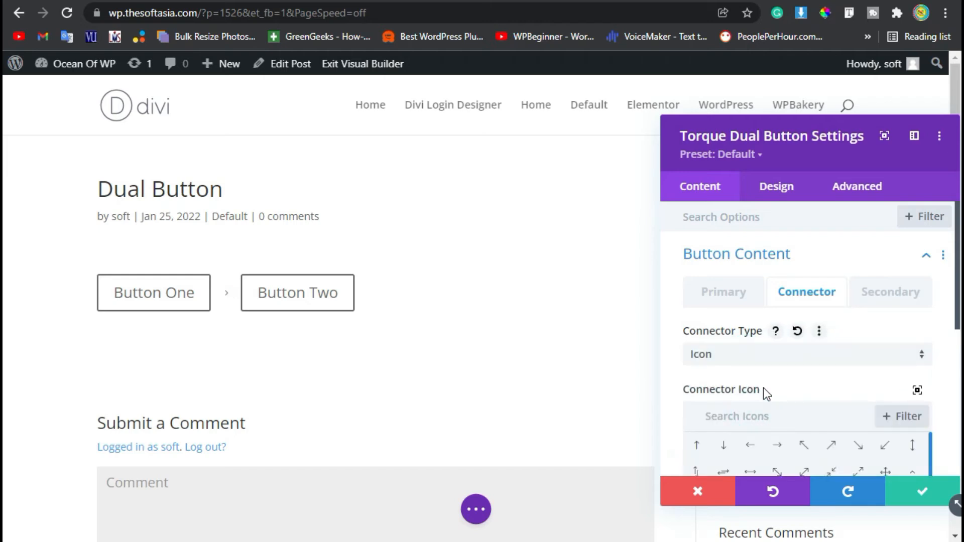
{"action": "scroll", "coordinate": [737, 388], "scroll_direction": "down", "scroll_amount": 2}
{"action": "left_click", "coordinate": [724, 373]}
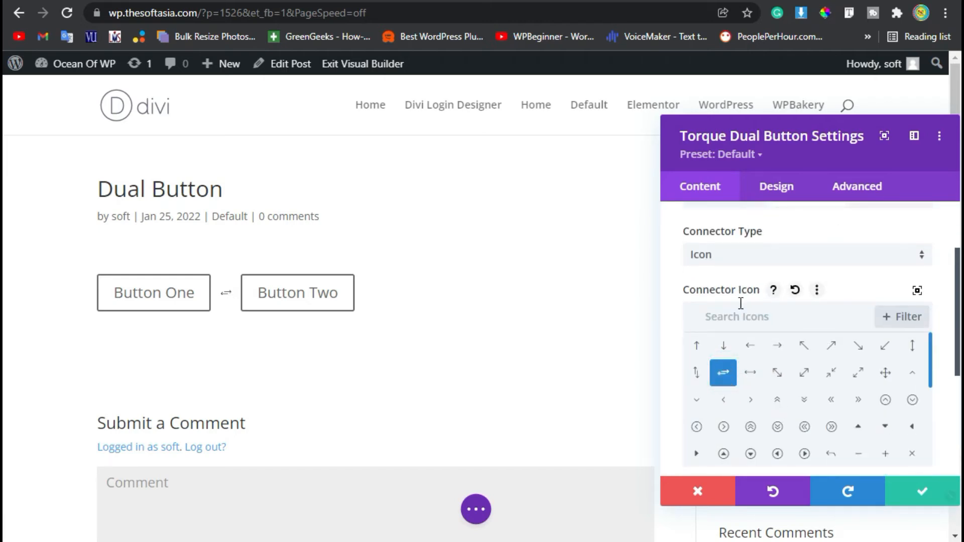
Set the dual buttons' general alignment to center in the module's design settings.
{"action": "left_click", "coordinate": [791, 196]}
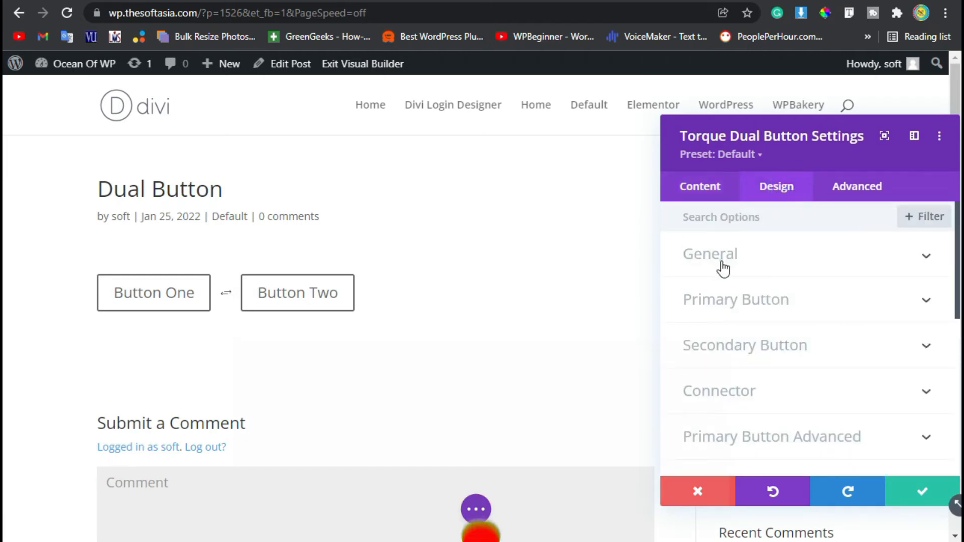
{"action": "left_click", "coordinate": [783, 259]}
{"action": "left_click", "coordinate": [810, 309]}
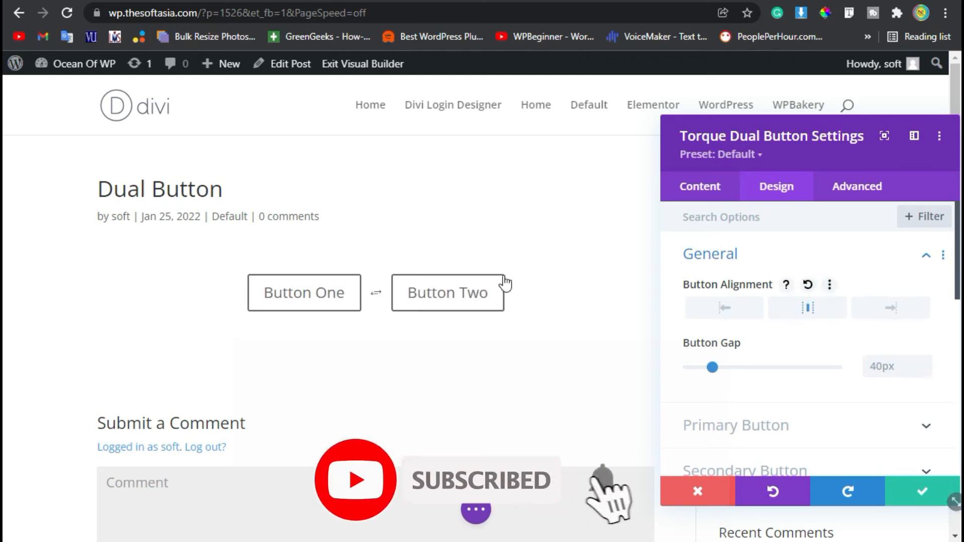
Enable custom styles for the primary button and set its text color to black (#000000).
{"action": "left_click", "coordinate": [762, 253]}
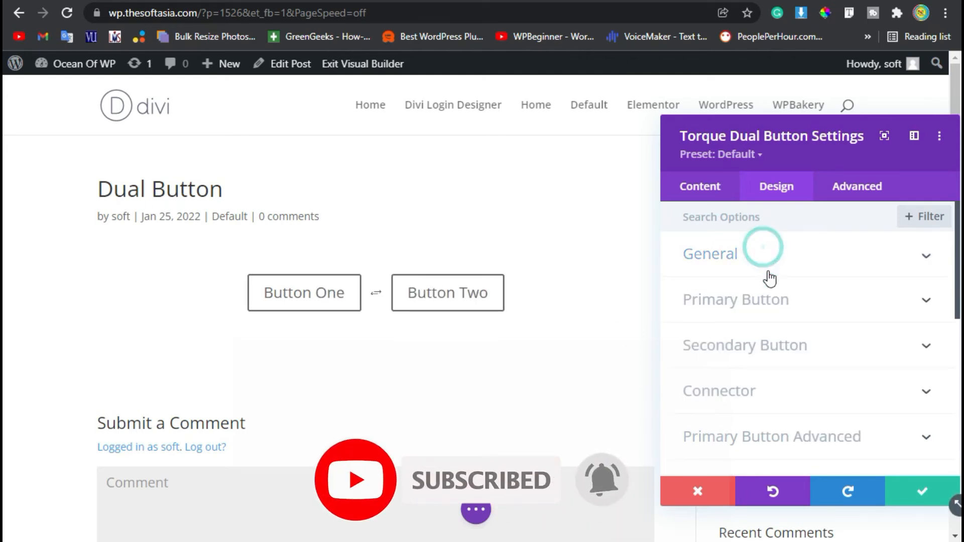
{"action": "left_click", "coordinate": [801, 301]}
{"action": "left_click", "coordinate": [698, 292]}
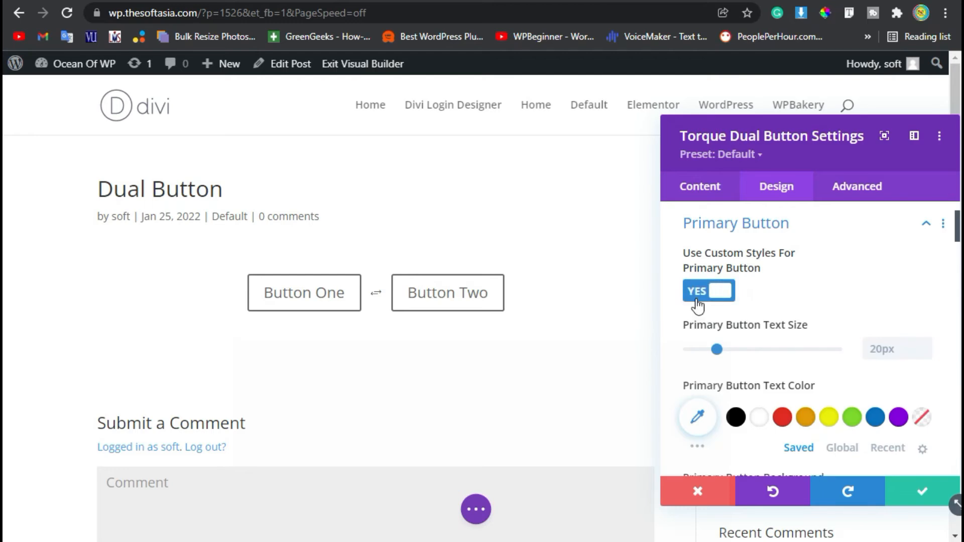
{"action": "scroll", "coordinate": [713, 301], "scroll_direction": "down", "scroll_amount": 2}
{"action": "left_click", "coordinate": [736, 318]}
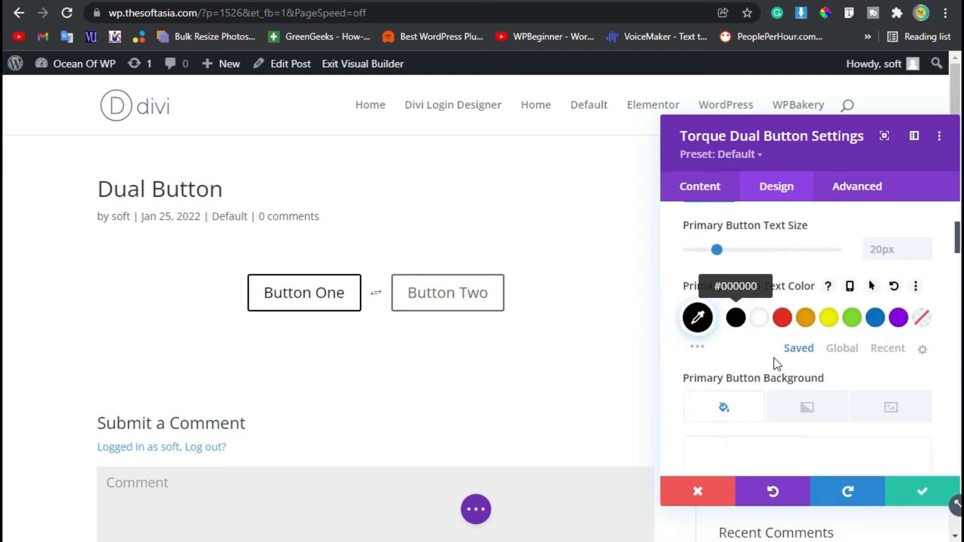
Set the primary button's background color to the saved yellow swatch.
{"action": "scroll", "coordinate": [775, 361], "scroll_direction": "down", "scroll_amount": 6}
{"action": "scroll", "coordinate": [801, 383], "scroll_direction": "up", "scroll_amount": 2}
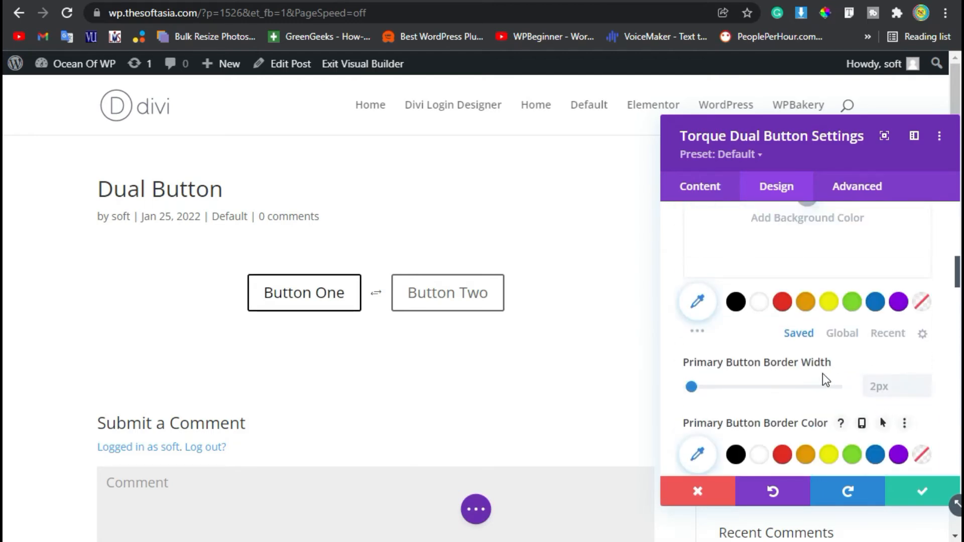
{"action": "left_click", "coordinate": [782, 304]}
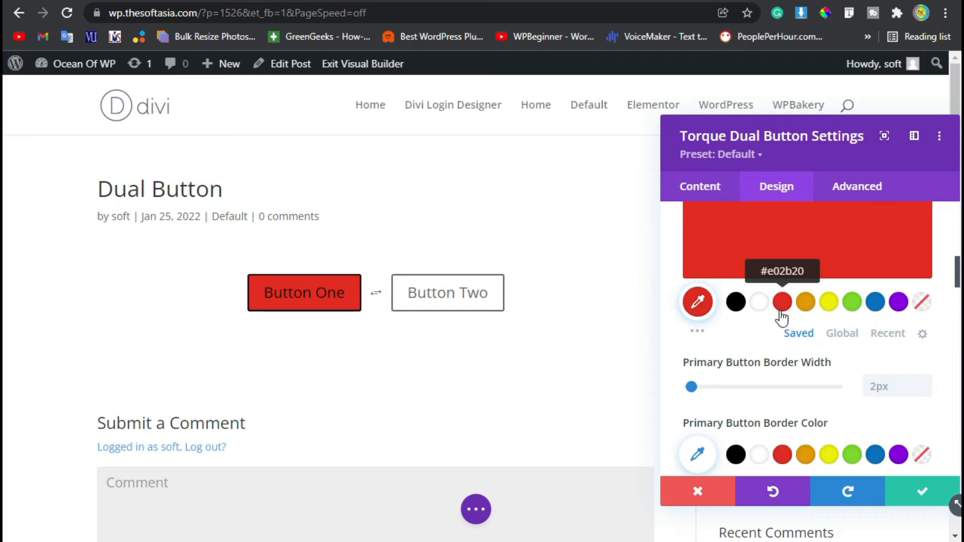
{"action": "left_click", "coordinate": [827, 302]}
{"action": "scroll", "coordinate": [794, 362], "scroll_direction": "up", "scroll_amount": 2}
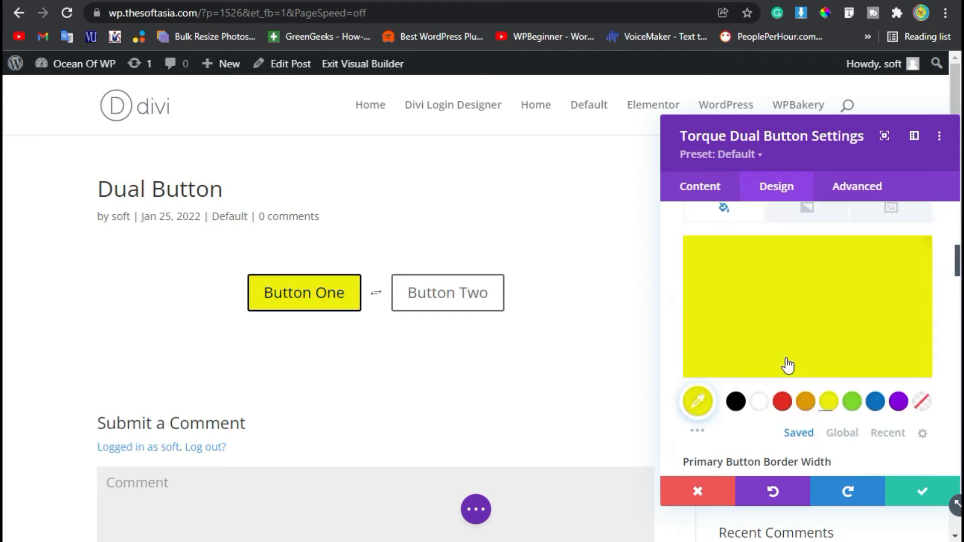
Try white (#ffffff) as the primary button's text color and return it to black.
{"action": "scroll", "coordinate": [767, 407], "scroll_direction": "up", "scroll_amount": 3}
{"action": "left_click", "coordinate": [763, 417]}
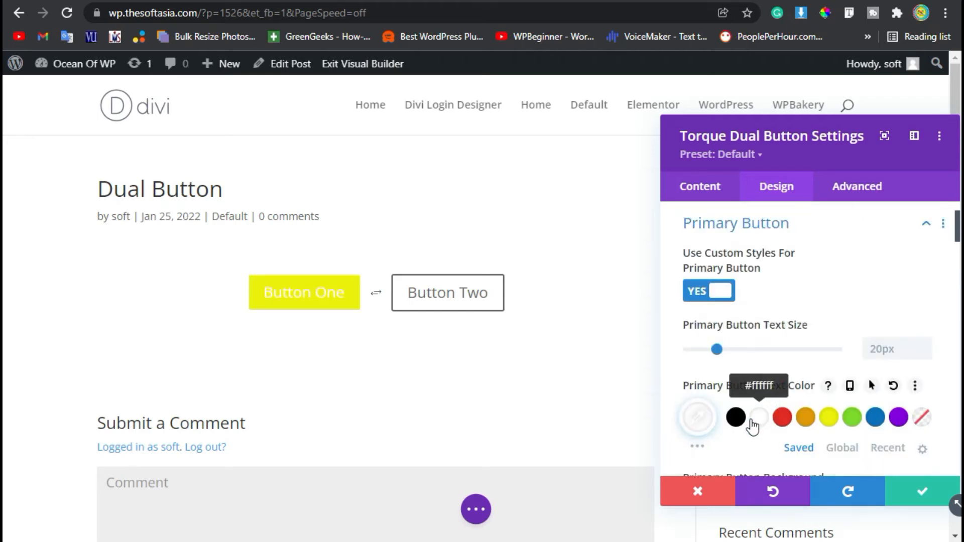
{"action": "left_click", "coordinate": [736, 418]}
Enable custom styles for the secondary button and set its text color to black.
{"action": "left_click", "coordinate": [779, 228]}
{"action": "left_click", "coordinate": [750, 261]}
{"action": "left_click", "coordinate": [708, 293]}
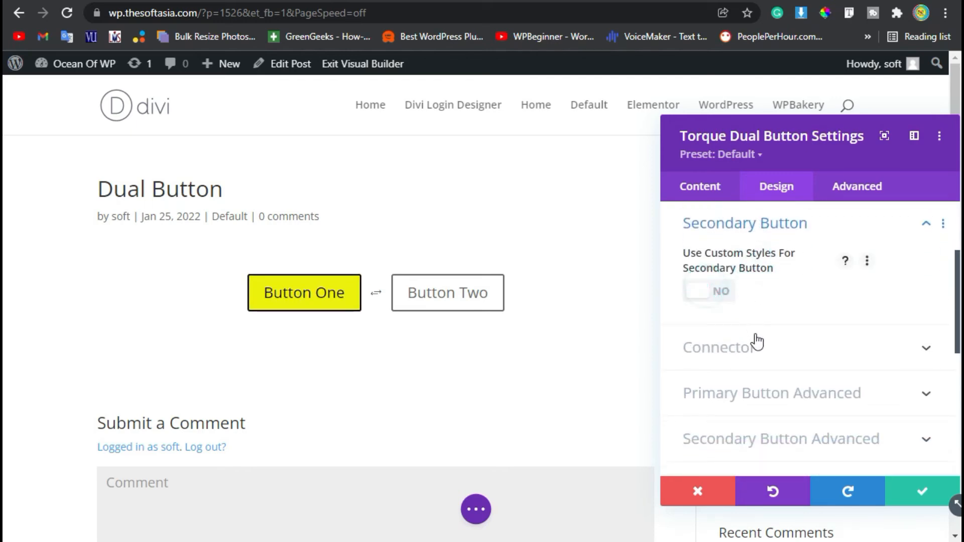
{"action": "scroll", "coordinate": [798, 403], "scroll_direction": "down", "scroll_amount": 2}
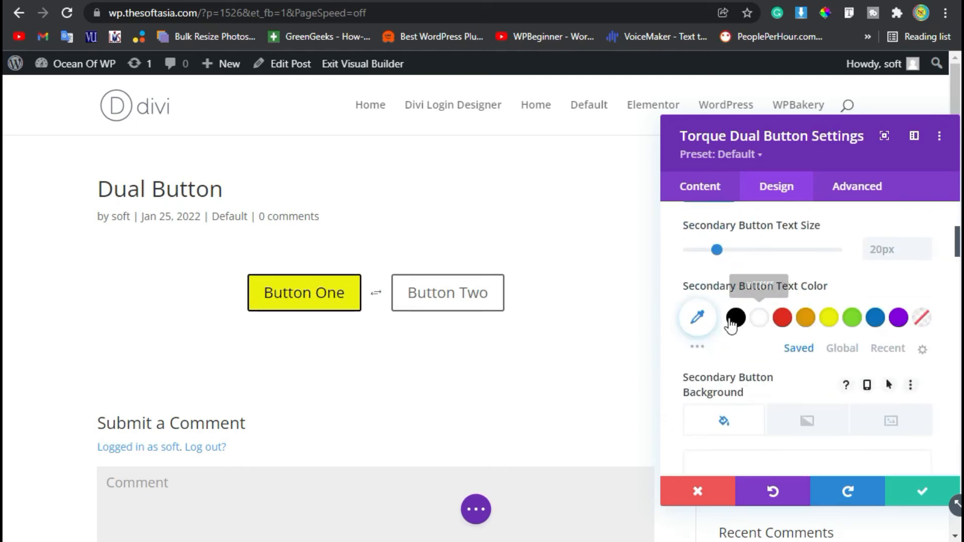
{"action": "left_click", "coordinate": [736, 318]}
Set the secondary button's background color to the saved yellow swatch.
{"action": "scroll", "coordinate": [760, 377], "scroll_direction": "down", "scroll_amount": 4}
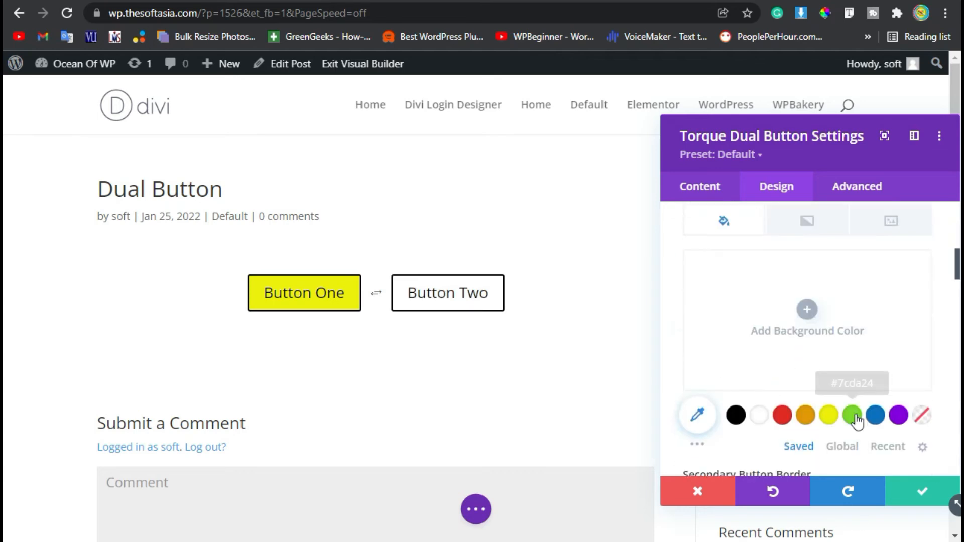
{"action": "left_click", "coordinate": [829, 414]}
{"action": "scroll", "coordinate": [724, 301], "scroll_direction": "down", "scroll_amount": 6}
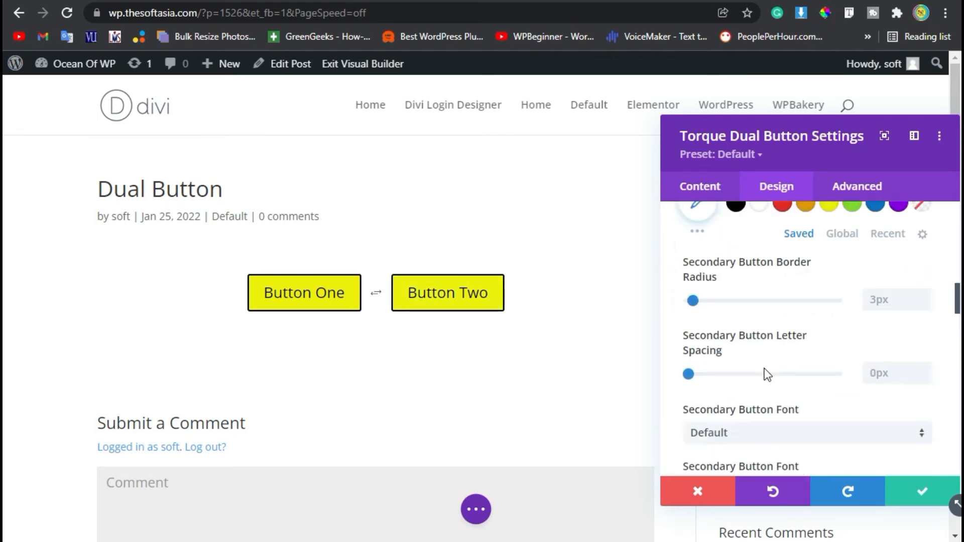
{"action": "scroll", "coordinate": [764, 371], "scroll_direction": "up", "scroll_amount": 11}
{"action": "scroll", "coordinate": [802, 312], "scroll_direction": "up", "scroll_amount": 3}
Set the connector's text size to 18px and its text color to black.
{"action": "left_click", "coordinate": [758, 354]}
{"action": "left_click", "coordinate": [726, 295]}
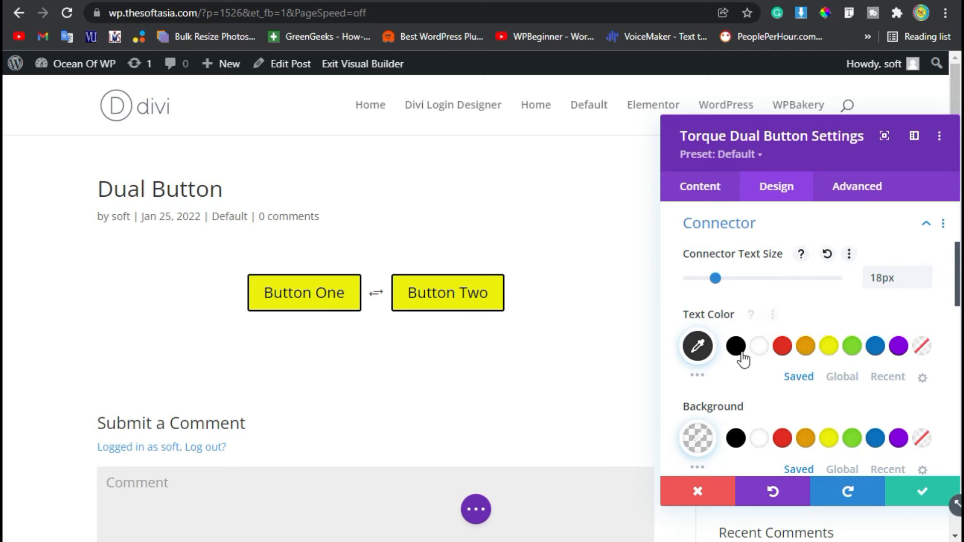
{"action": "scroll", "coordinate": [843, 330], "scroll_direction": "down", "scroll_amount": 2}
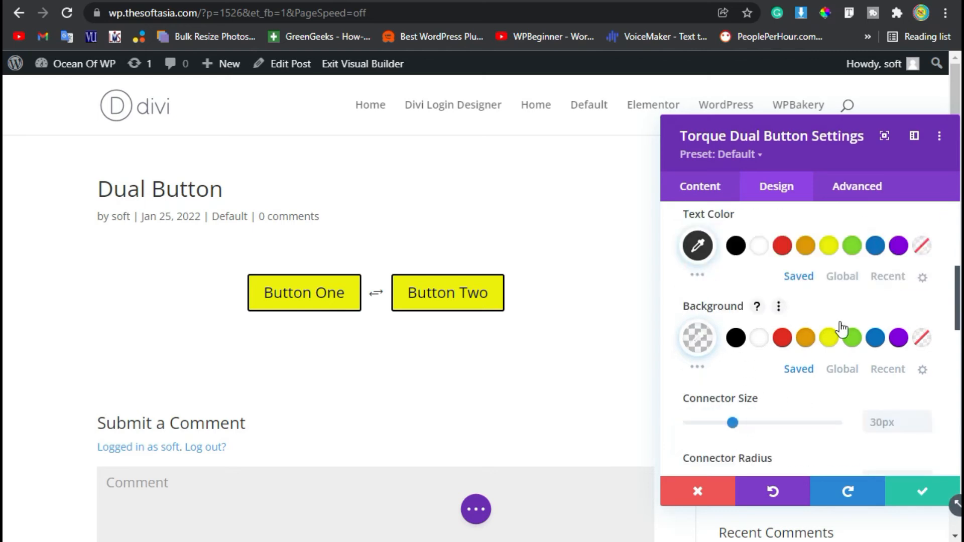
{"action": "left_click", "coordinate": [782, 245]}
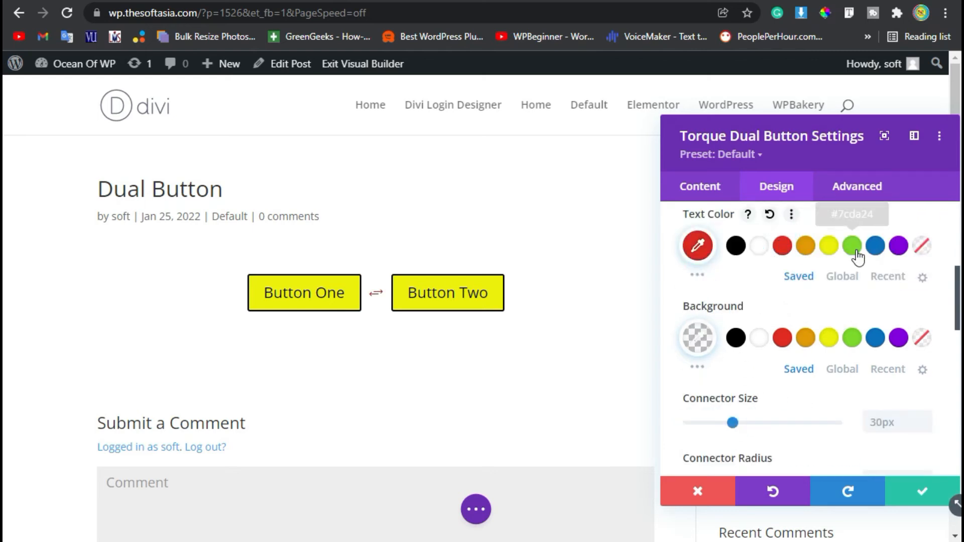
{"action": "left_click", "coordinate": [736, 245]}
{"action": "scroll", "coordinate": [733, 390], "scroll_direction": "down", "scroll_amount": 2}
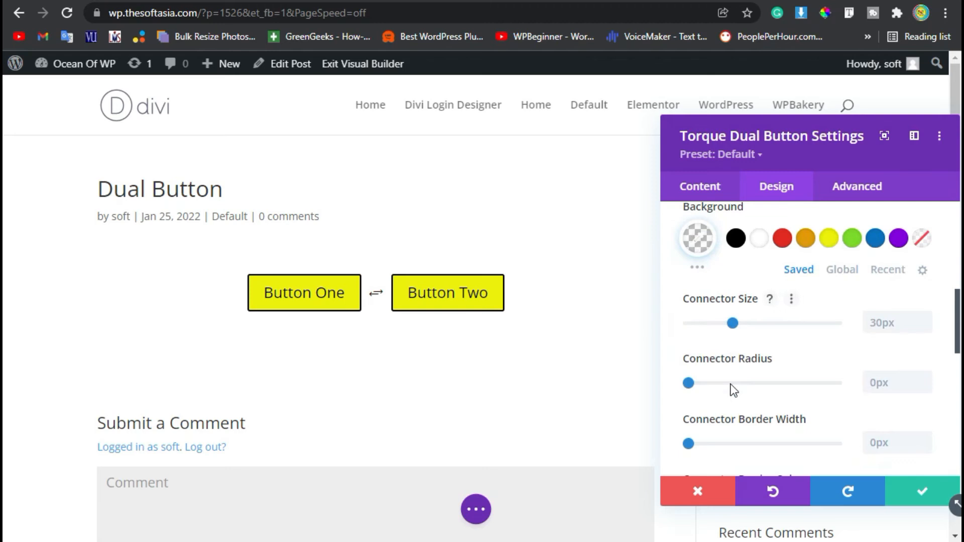
Try black, white and red as the connector's background color, and reset the background to its default.
{"action": "left_click", "coordinate": [736, 247]}
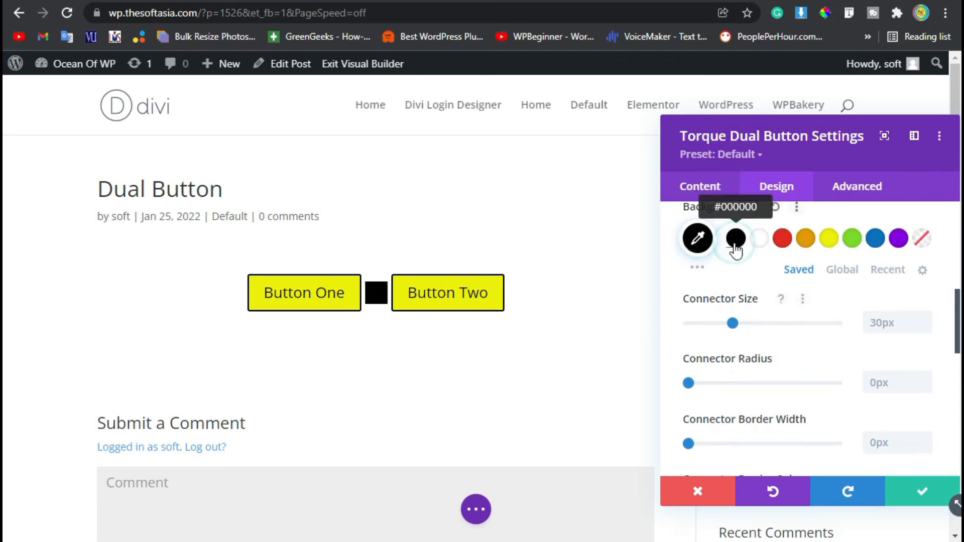
{"action": "left_click", "coordinate": [760, 242]}
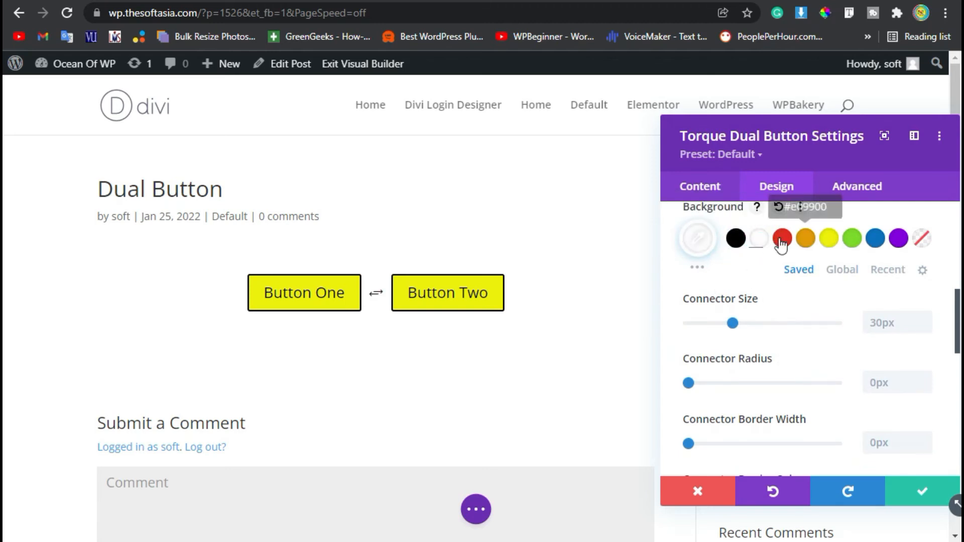
{"action": "left_click", "coordinate": [782, 243]}
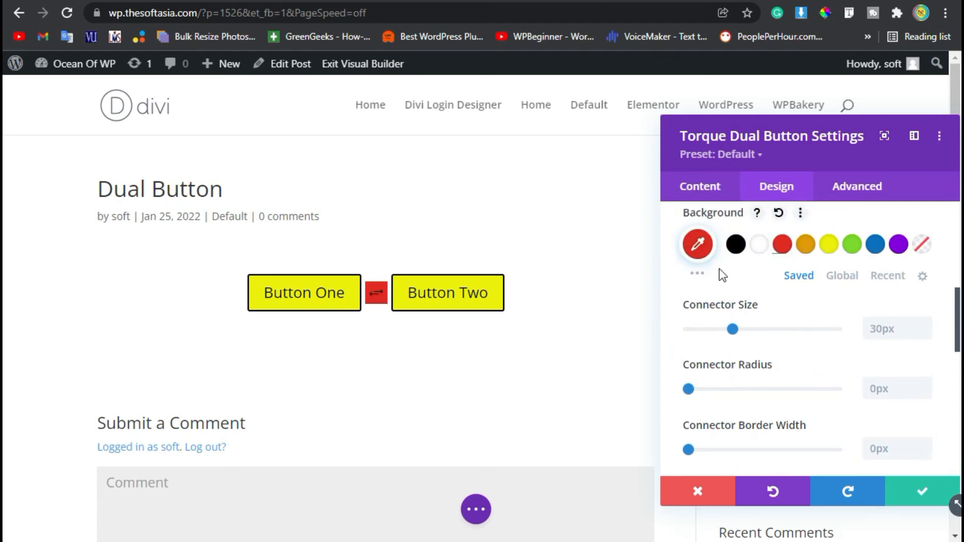
{"action": "scroll", "coordinate": [720, 272], "scroll_direction": "up", "scroll_amount": 4}
{"action": "left_click", "coordinate": [778, 408]}
Review the remaining connector and design options and save the dual button module's settings.
{"action": "scroll", "coordinate": [747, 336], "scroll_direction": "down", "scroll_amount": 6}
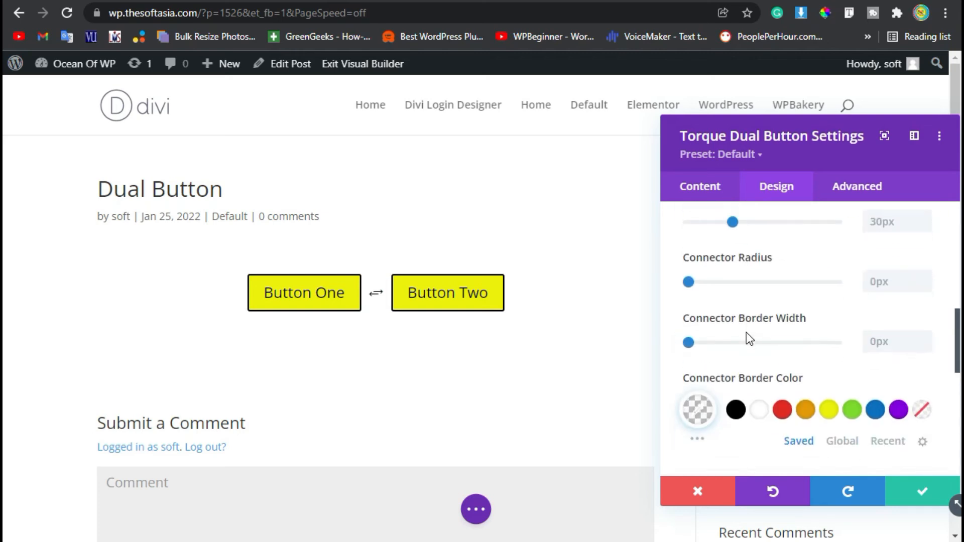
{"action": "scroll", "coordinate": [754, 347], "scroll_direction": "down", "scroll_amount": 2}
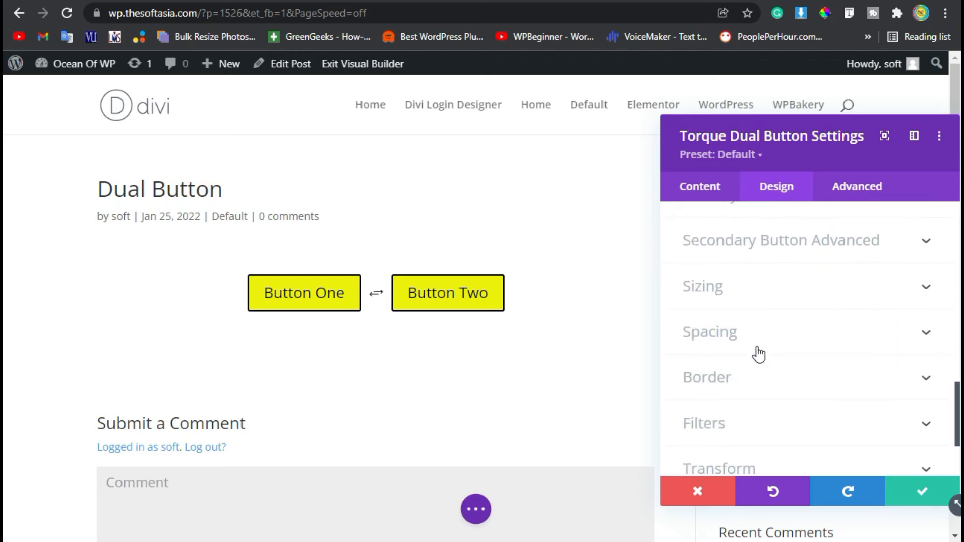
{"action": "left_click", "coordinate": [908, 497]}
Publish the Dual Button post and exit the visual builder.
{"action": "left_click", "coordinate": [476, 509]}
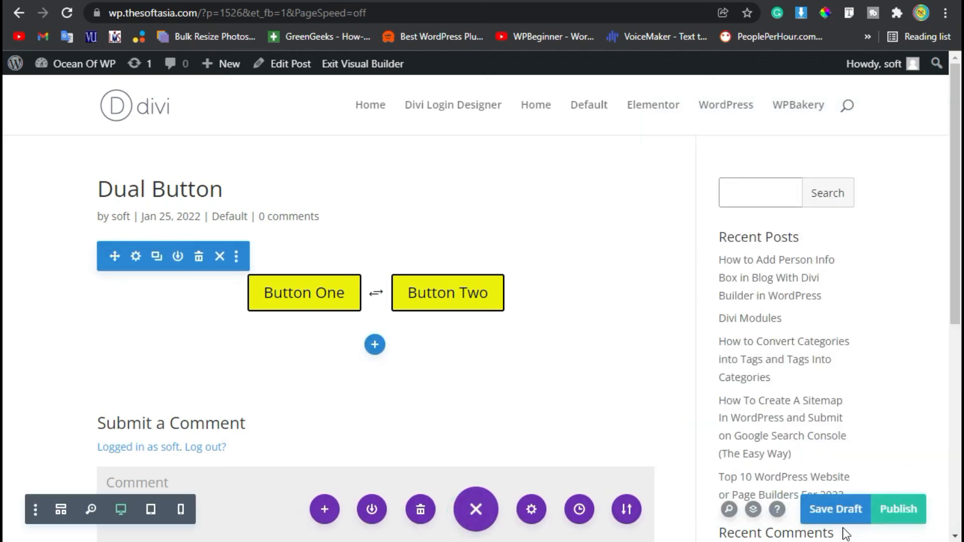
{"action": "left_click", "coordinate": [886, 512]}
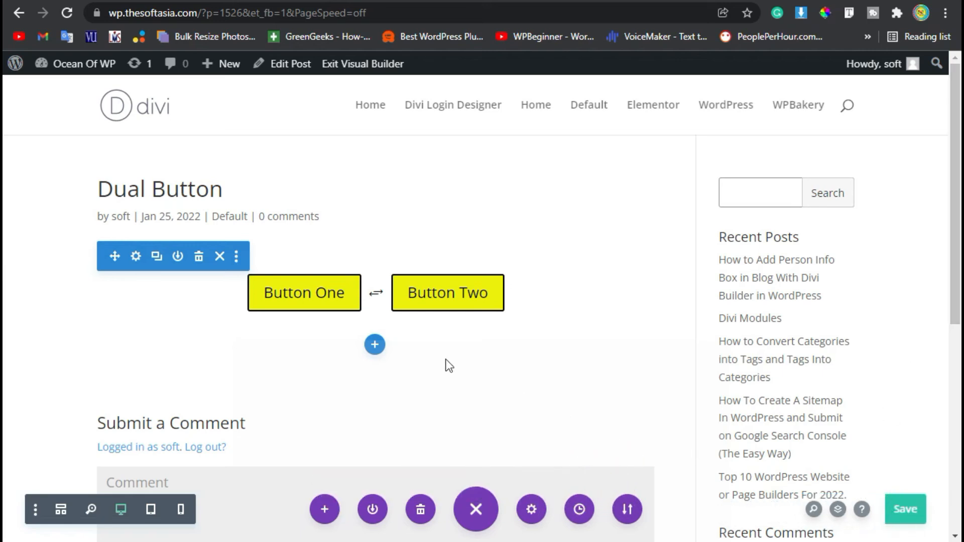
{"action": "left_click", "coordinate": [352, 71]}
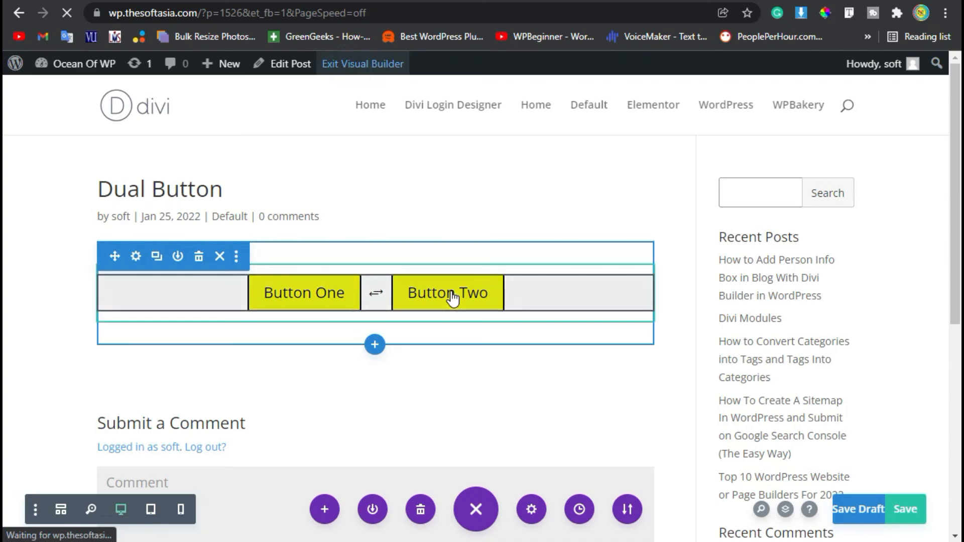